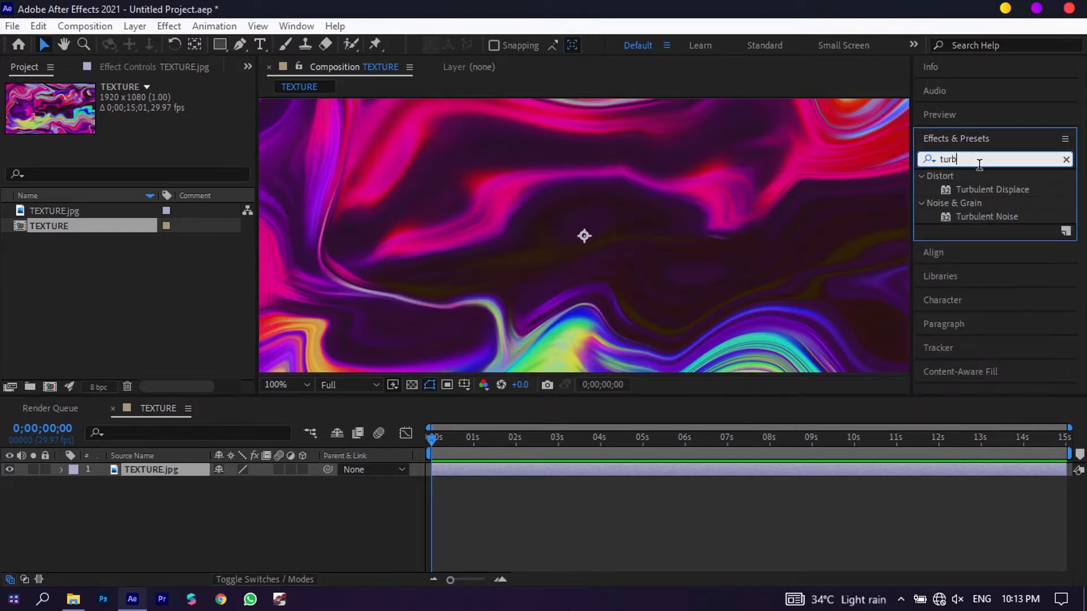
Apply the Turbulent Displace effect to the TEXTURE.jpg layer and fit the whole composition in the viewer.
left_click(985, 190)
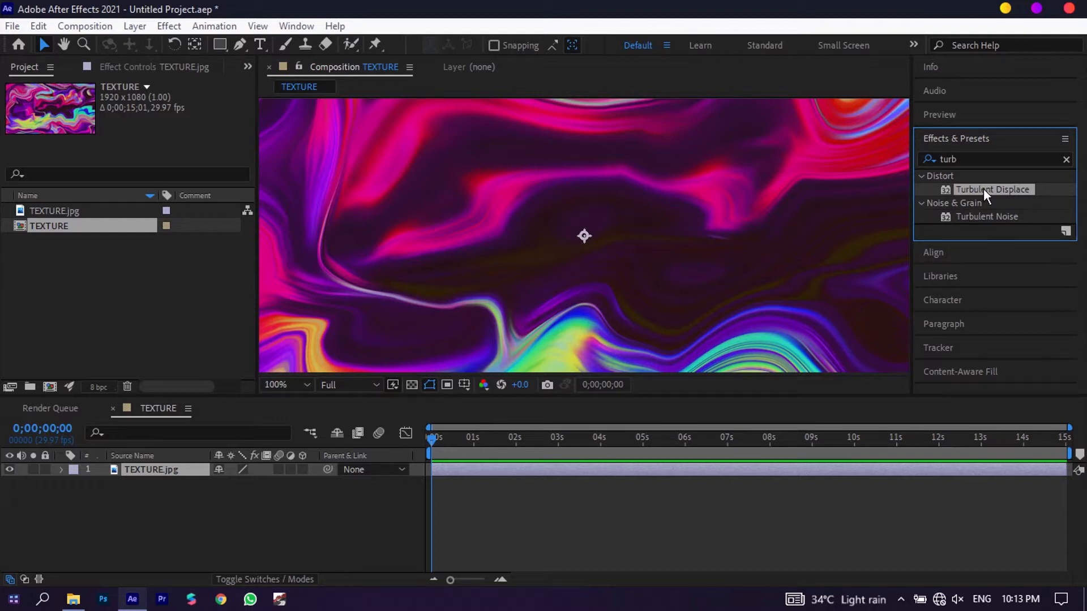
left_click(148, 66)
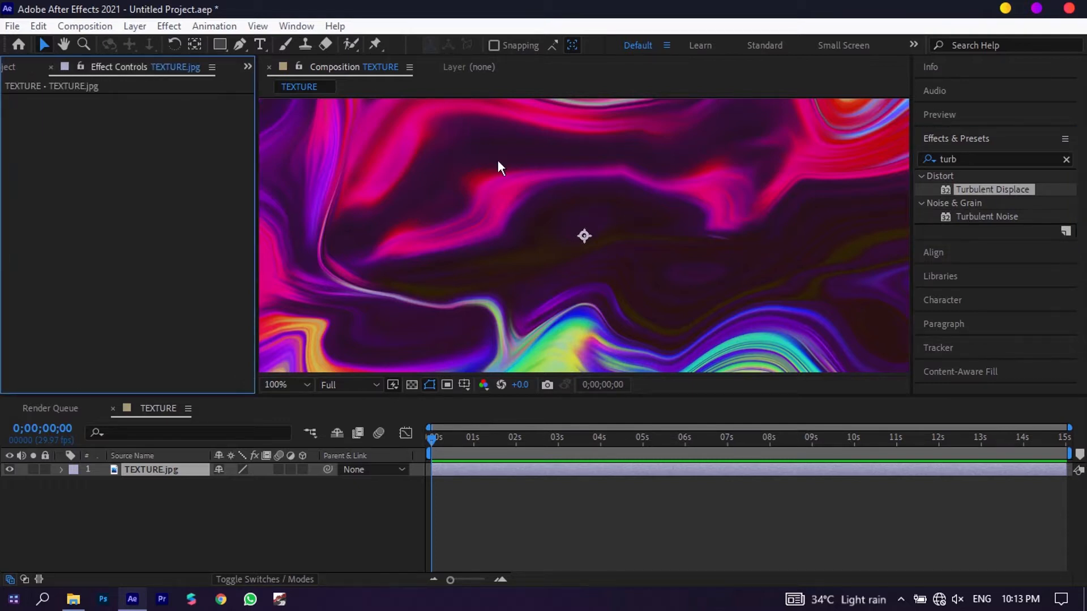
left_click_drag(993, 190, 439, 347)
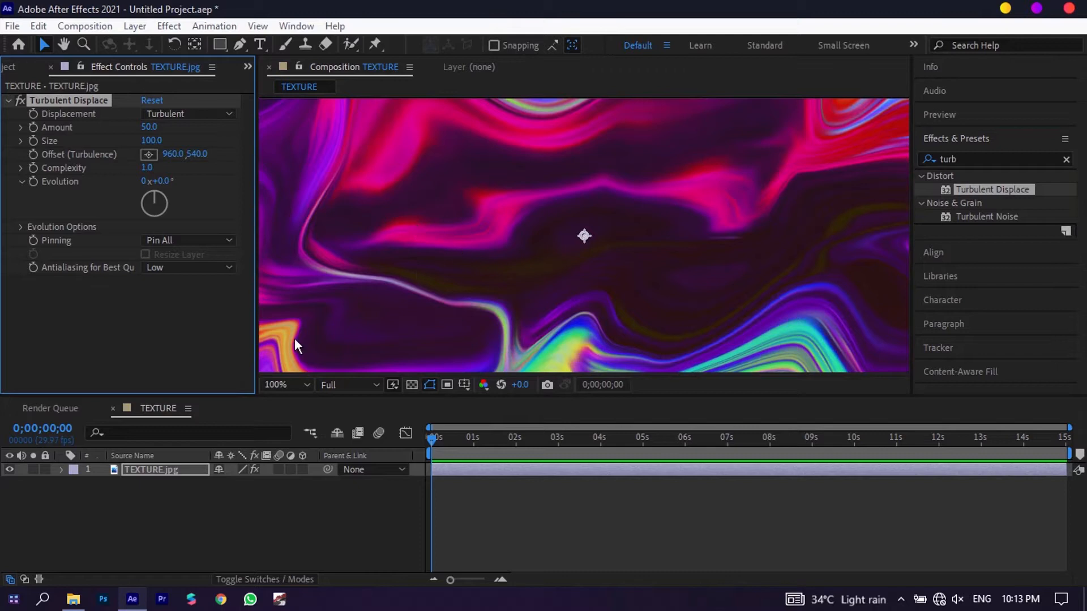
left_click(281, 386)
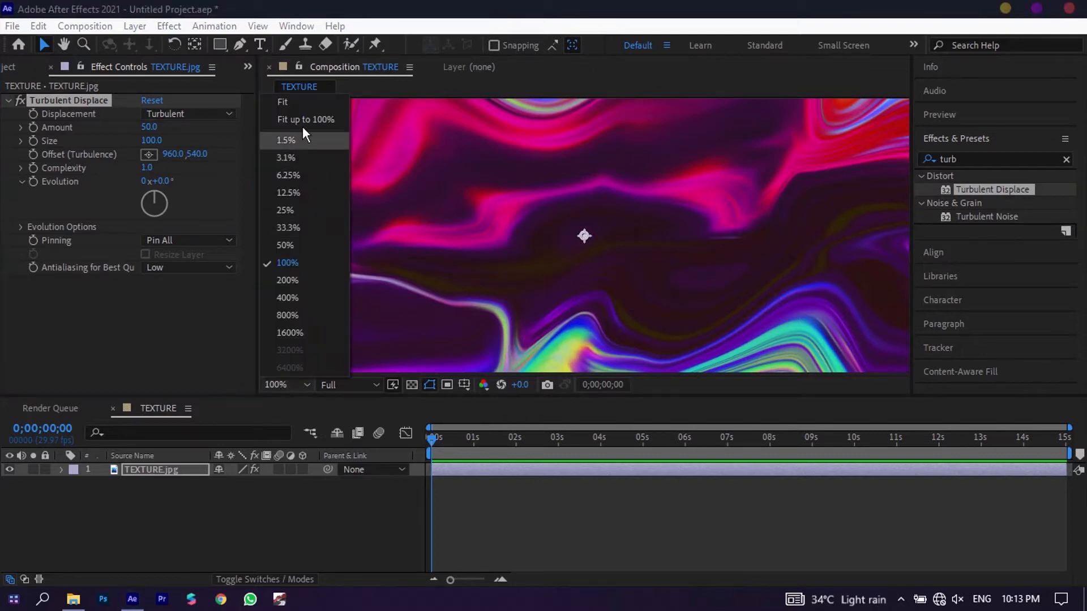
left_click(293, 107)
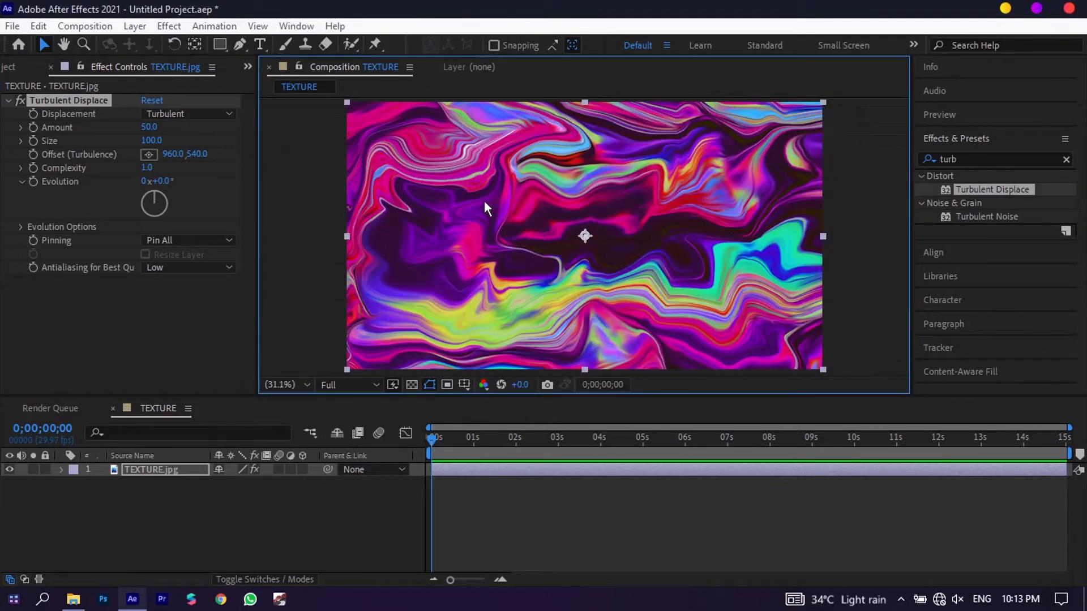
Keep the displacement type at Turbulent and enable keyframing for Amount, Size and Evolution at 0 seconds.
left_click(175, 113)
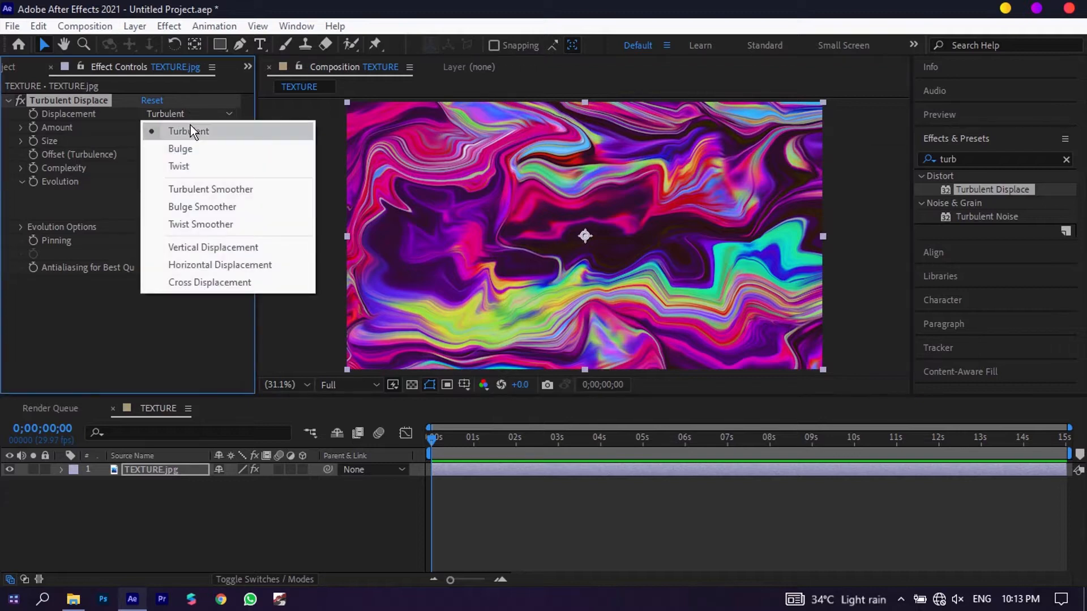
left_click(231, 129)
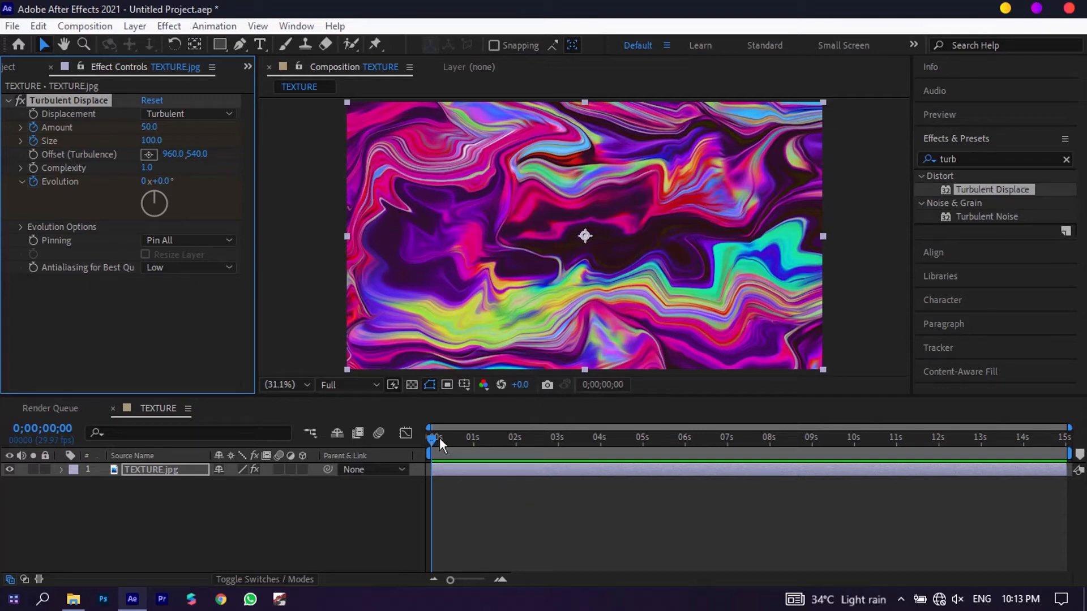
At 15 seconds, set Turbulent Displace's Amount to 159, Size to 178, Complexity to 1.5 and Evolution to 1 full revolution.
left_click_drag(439, 437, 1065, 440)
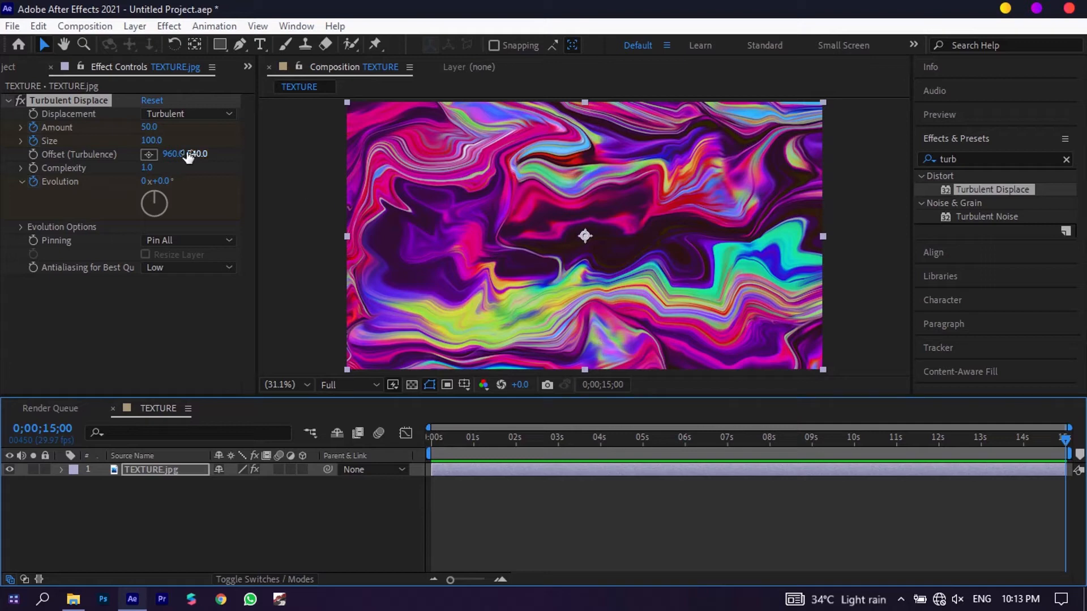
left_click_drag(155, 128, 234, 125)
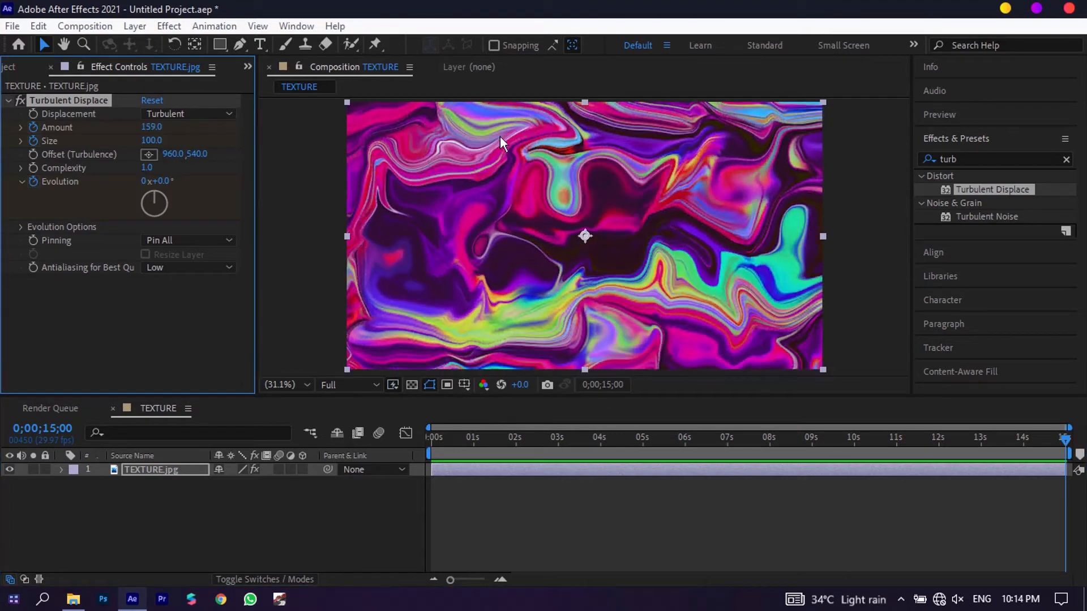
left_click_drag(150, 141, 209, 140)
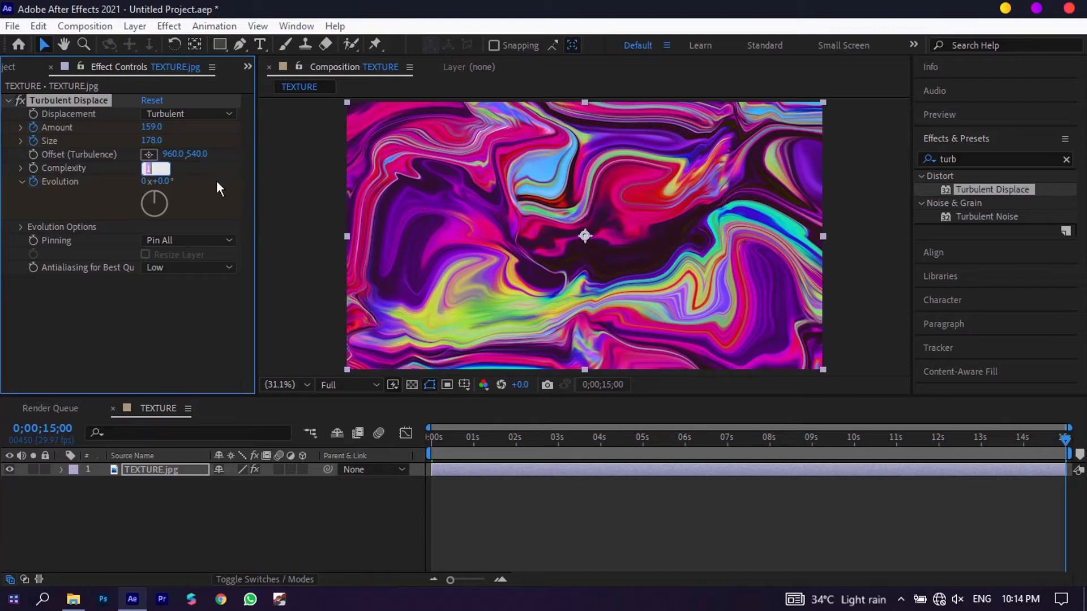
type("1.5")
key("Return")
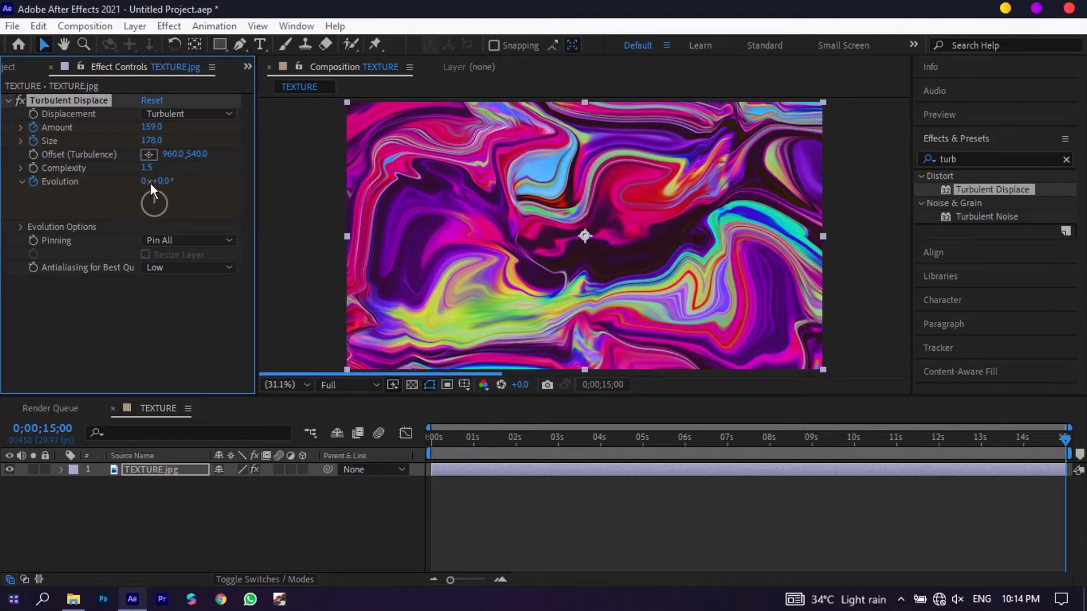
left_click(144, 181)
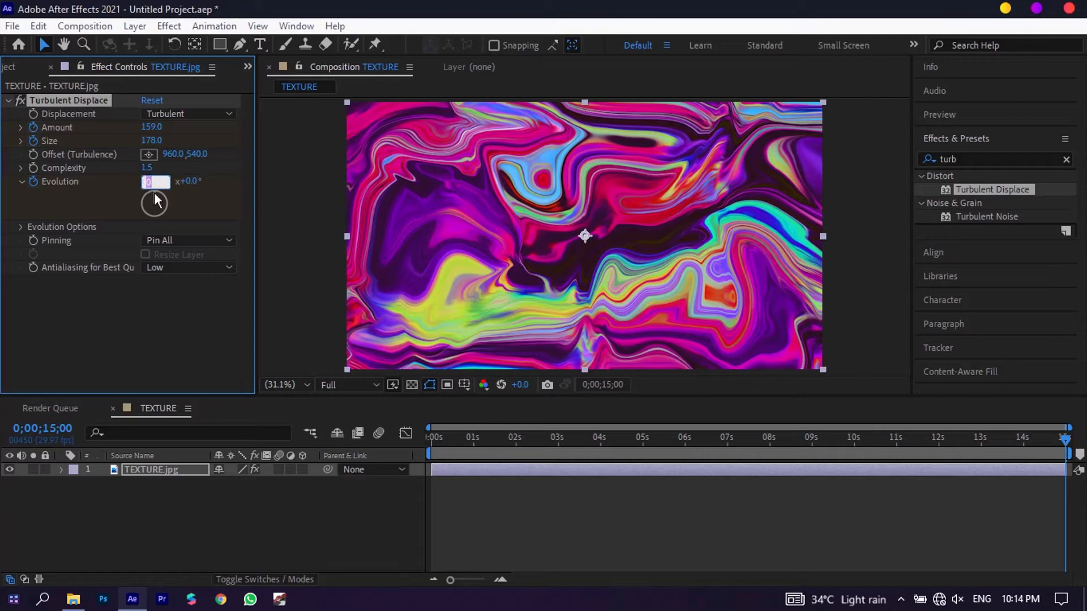
type("1")
key("Return")
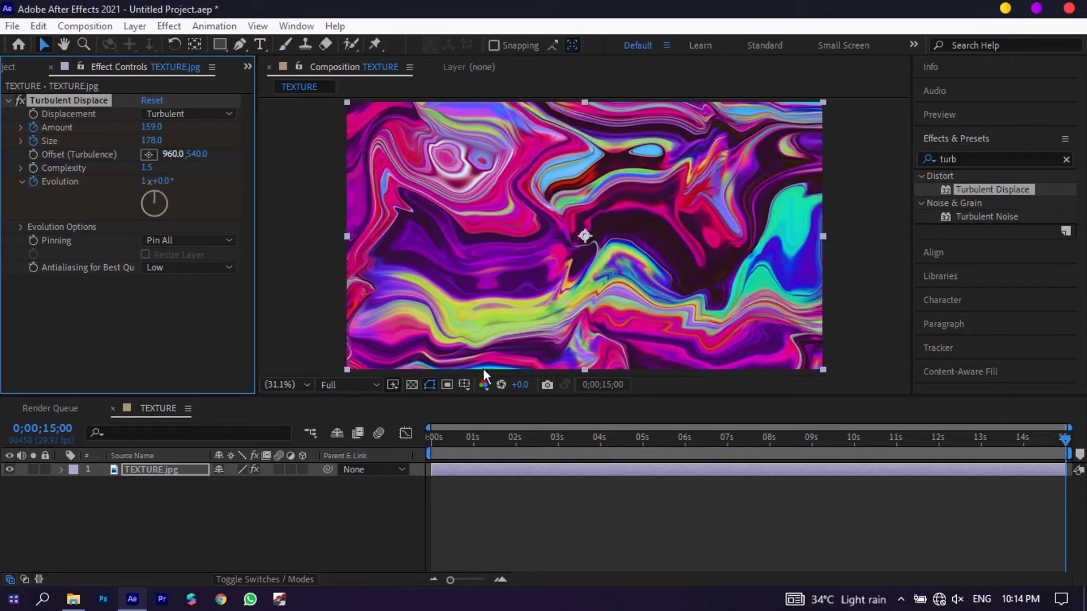
Play the displacement animation from the start, stop it, and return to 0 seconds.
left_click_drag(517, 446, 424, 447)
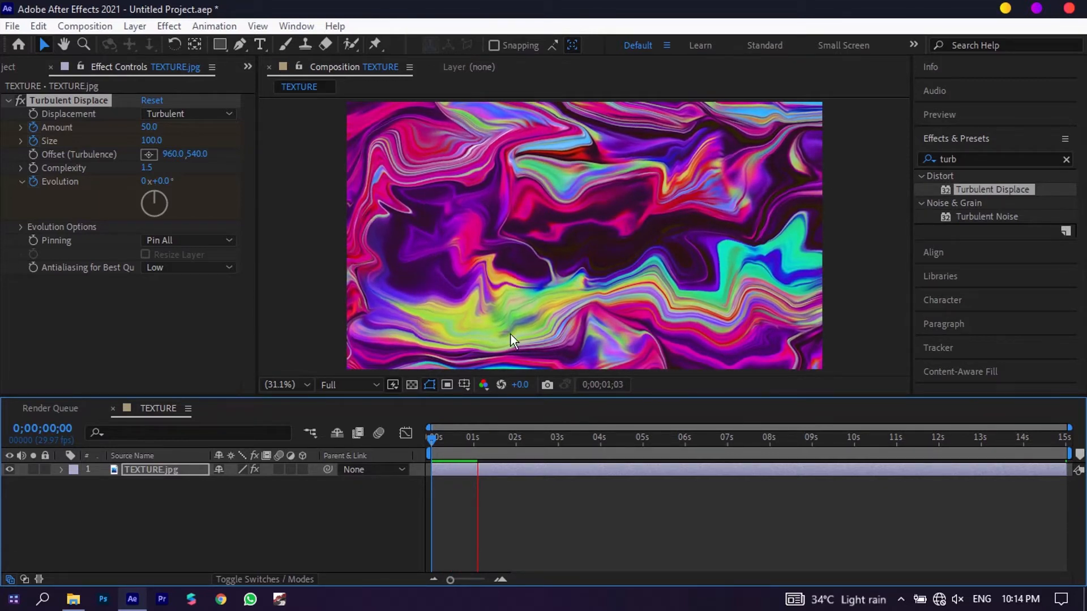
left_click(458, 470)
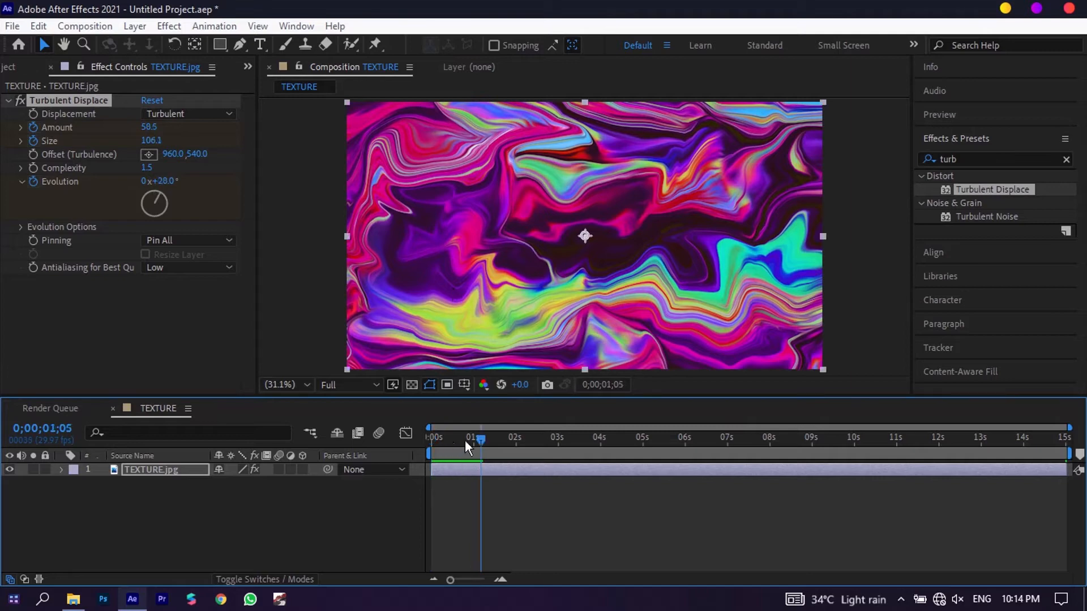
left_click_drag(465, 440, 400, 466)
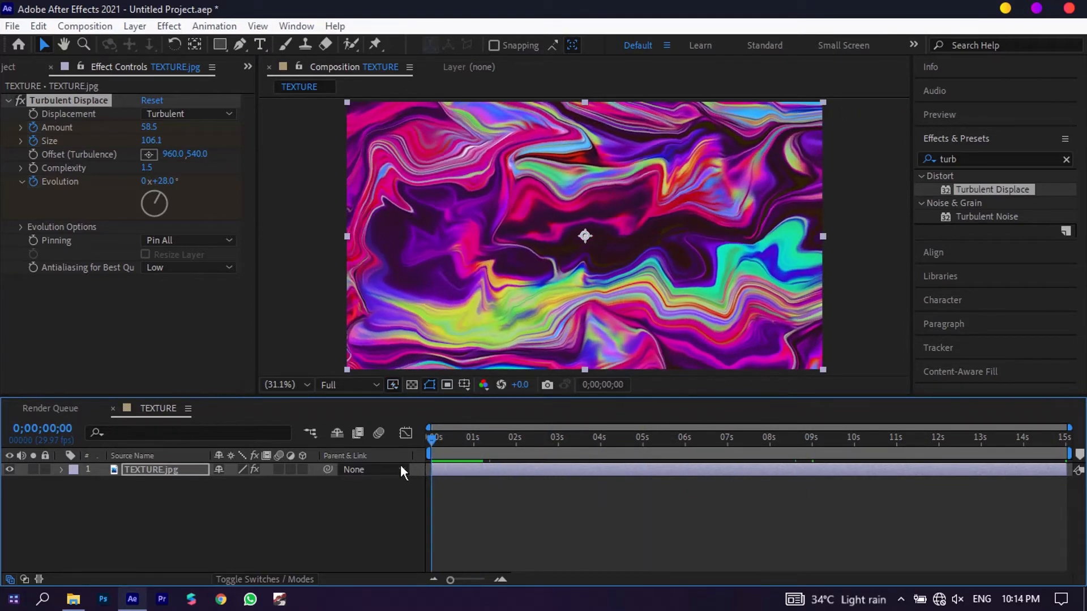
Lower the preview resolution to Quarter and play the animation from the start.
left_click(369, 387)
left_click(366, 470)
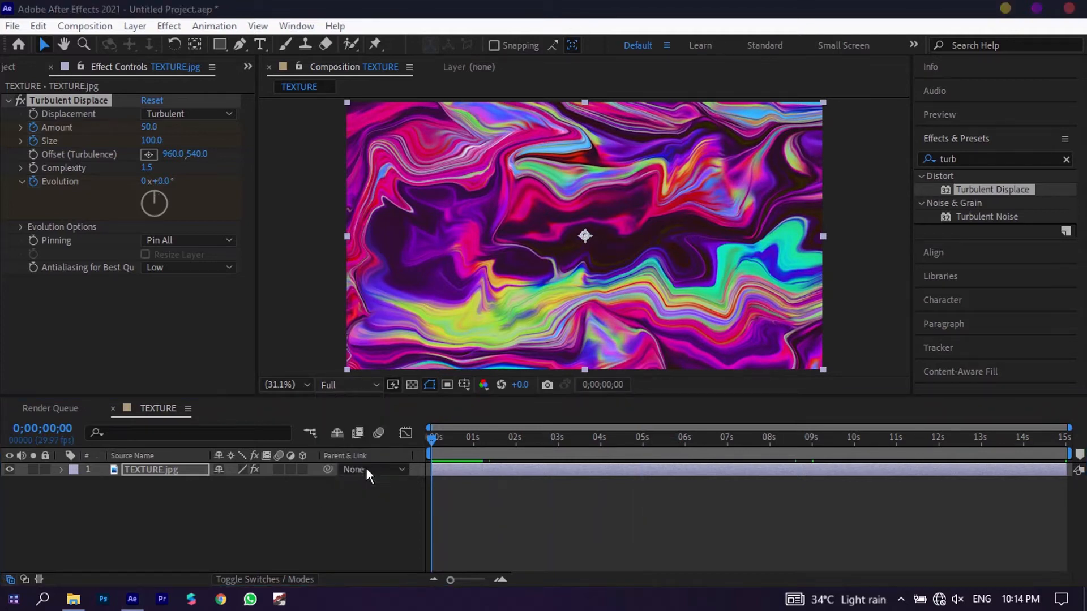
left_click(429, 443)
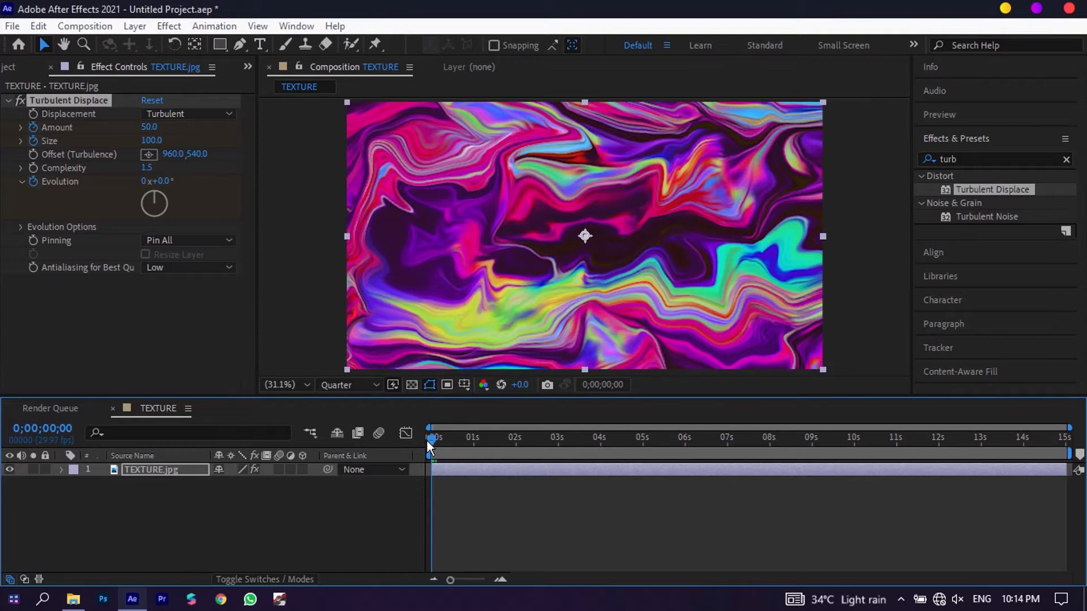
key("space")
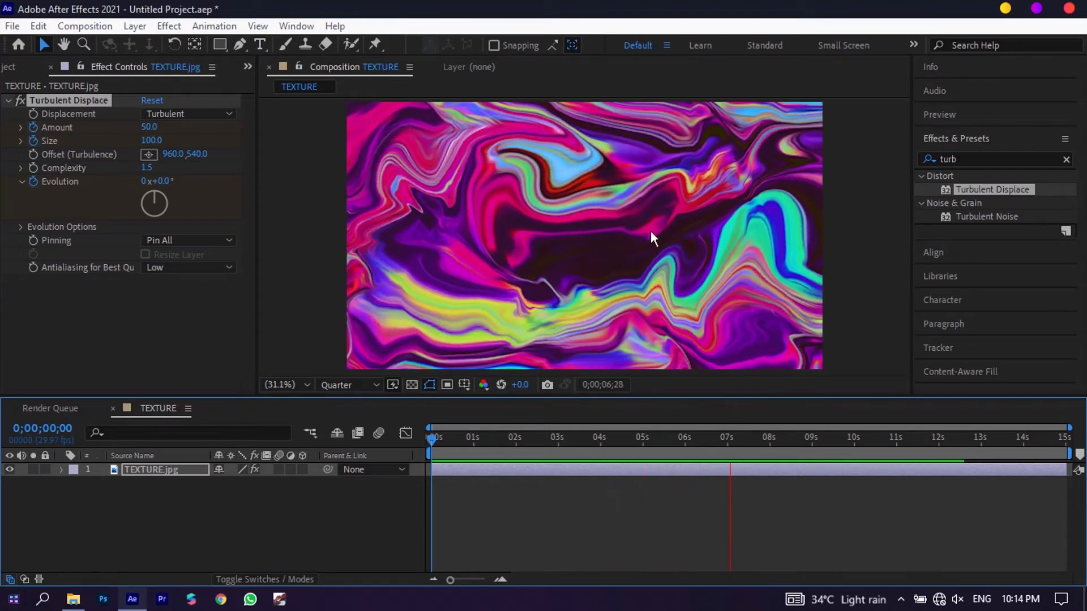
key("space")
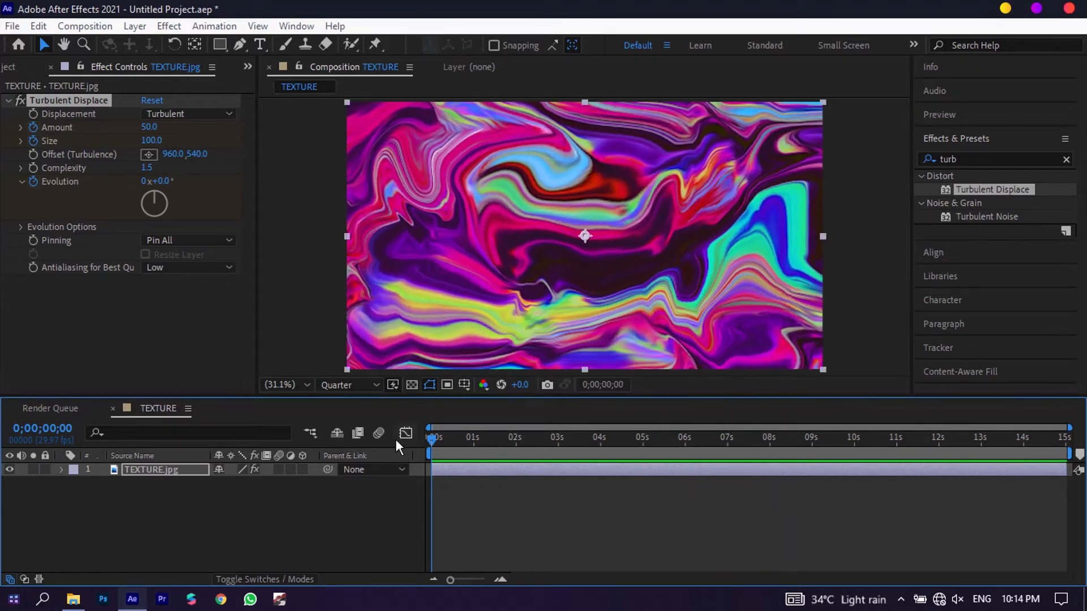
left_click(403, 434)
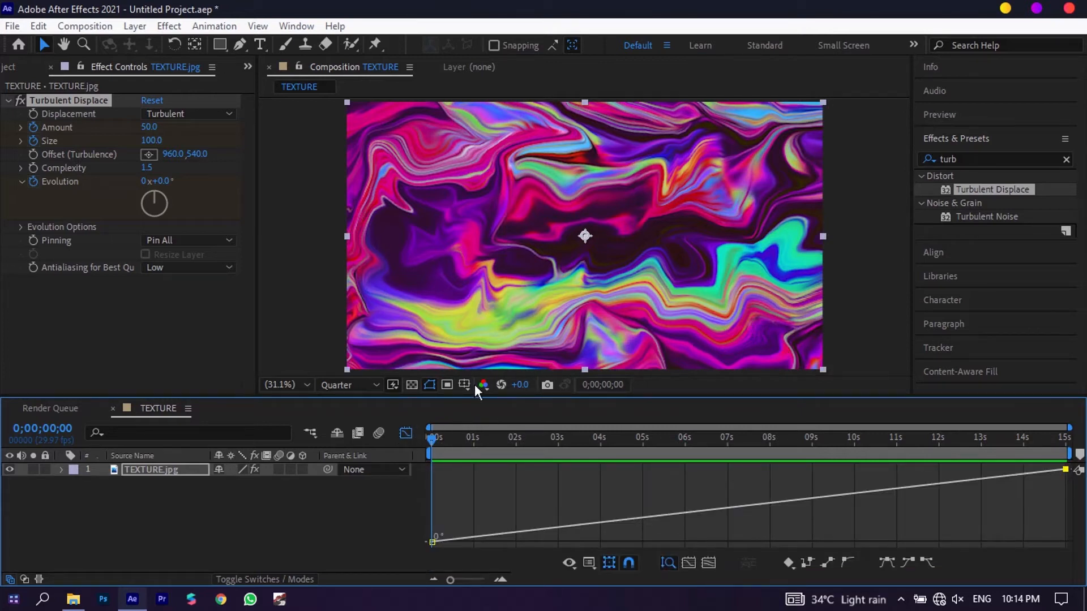
left_click(406, 433)
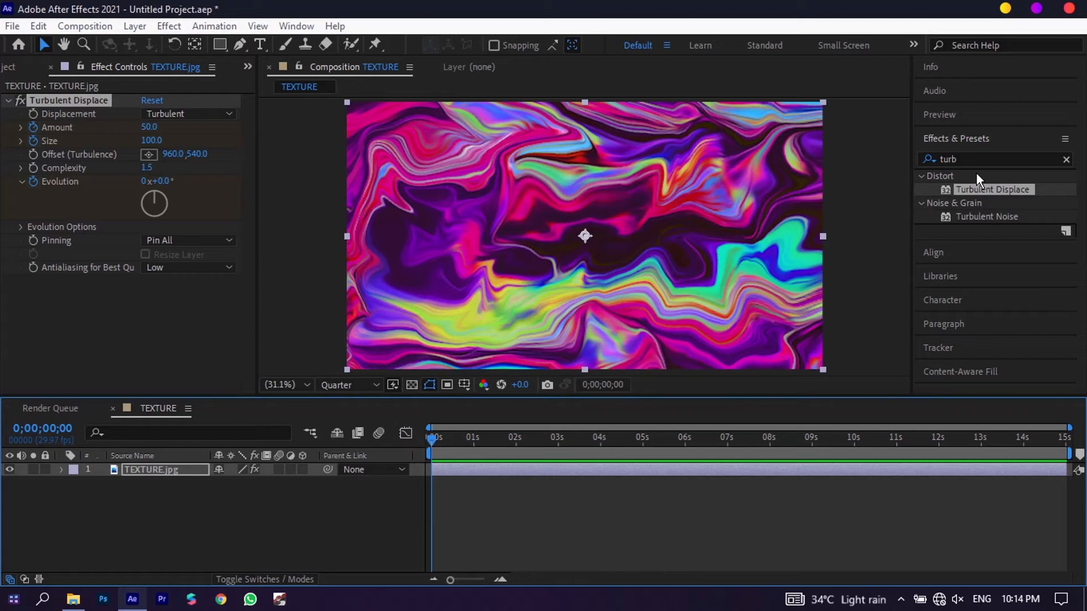
Find the Stylize Glow effect by searching for "glow" and apply it to the TEXTURE.jpg layer.
left_click(1065, 159)
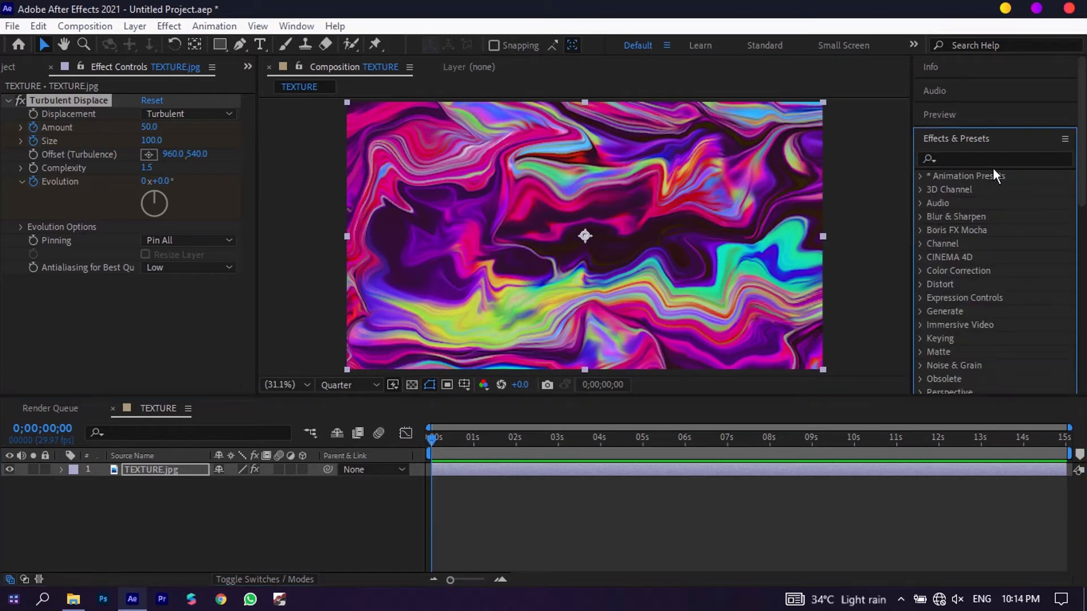
left_click(988, 159)
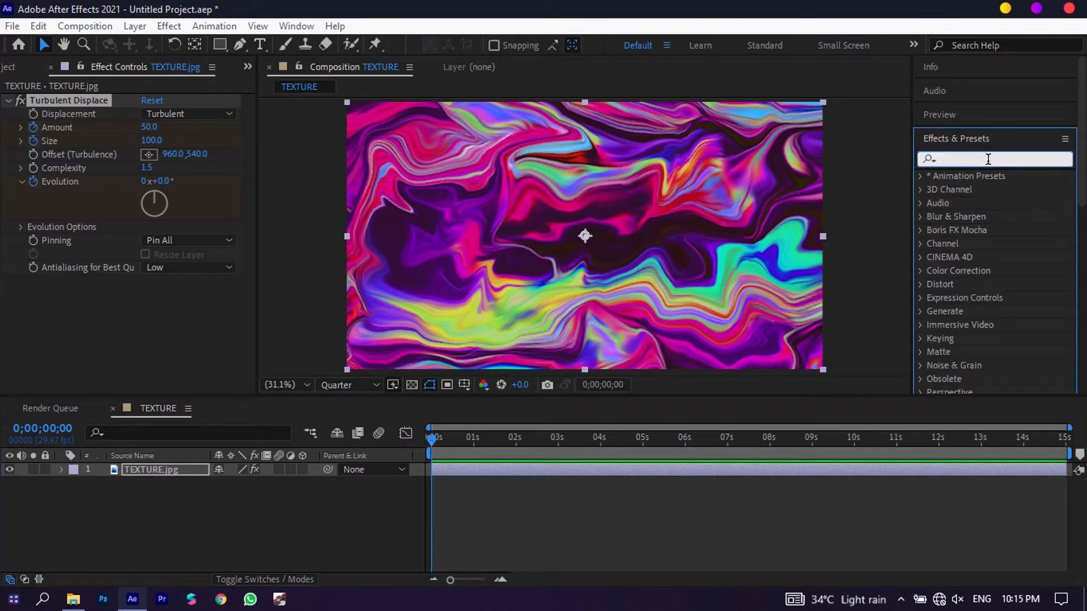
type("glow")
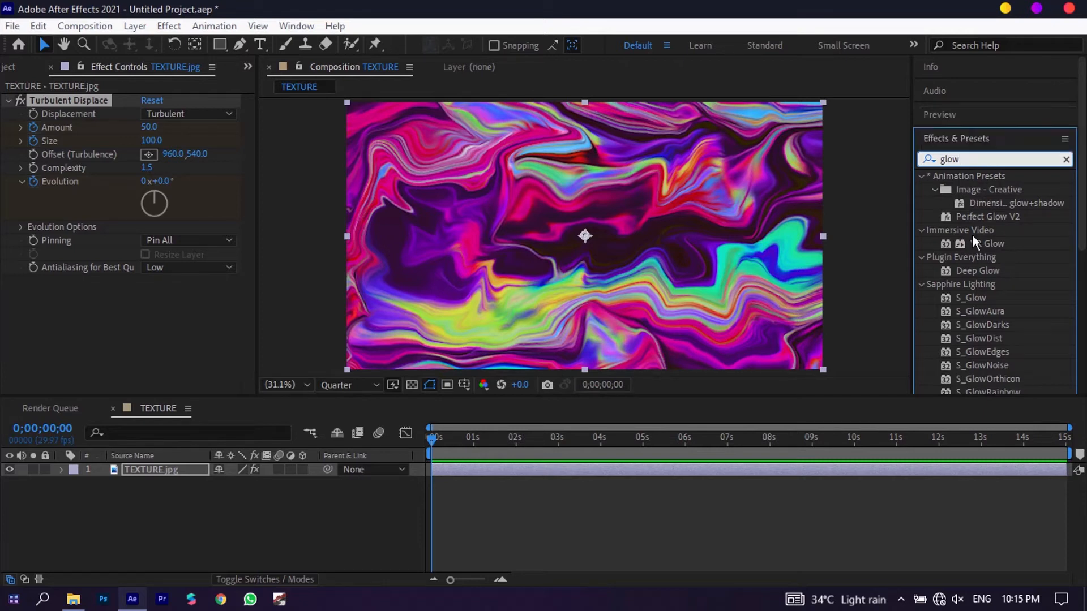
scroll(972, 234, "down", 5)
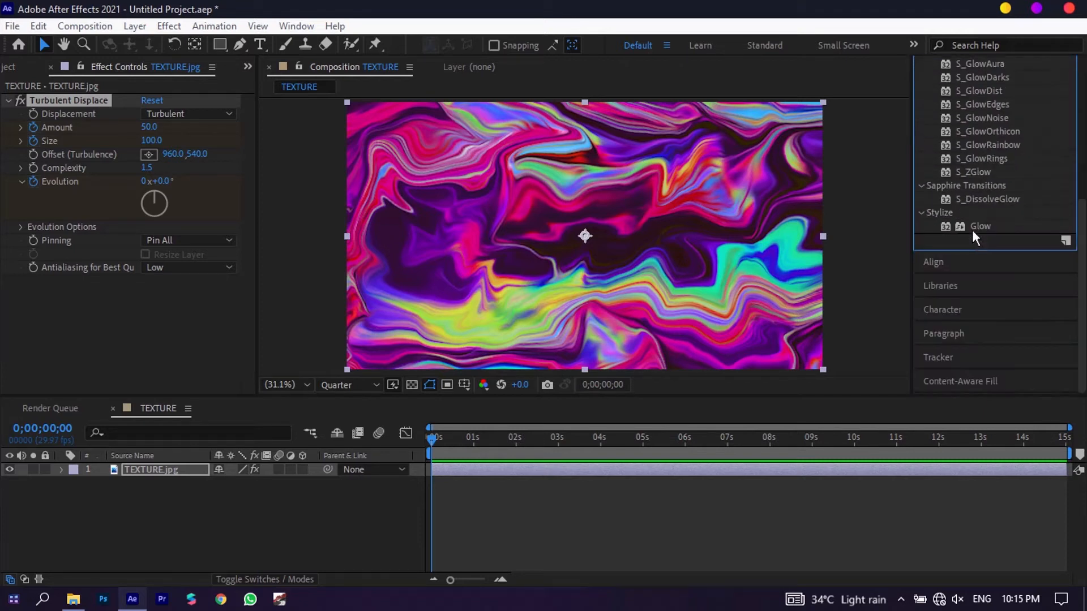
left_click(978, 225)
left_click_drag(978, 225, 566, 314)
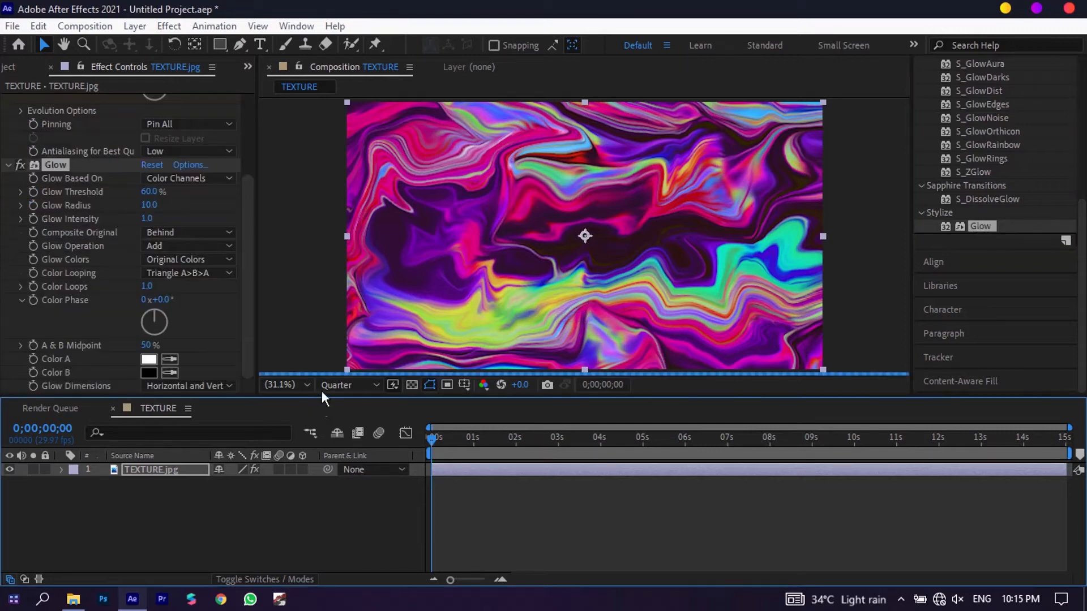
Compare the texture with the Glow effect switched off and on, leaving the effect enabled.
key("grave")
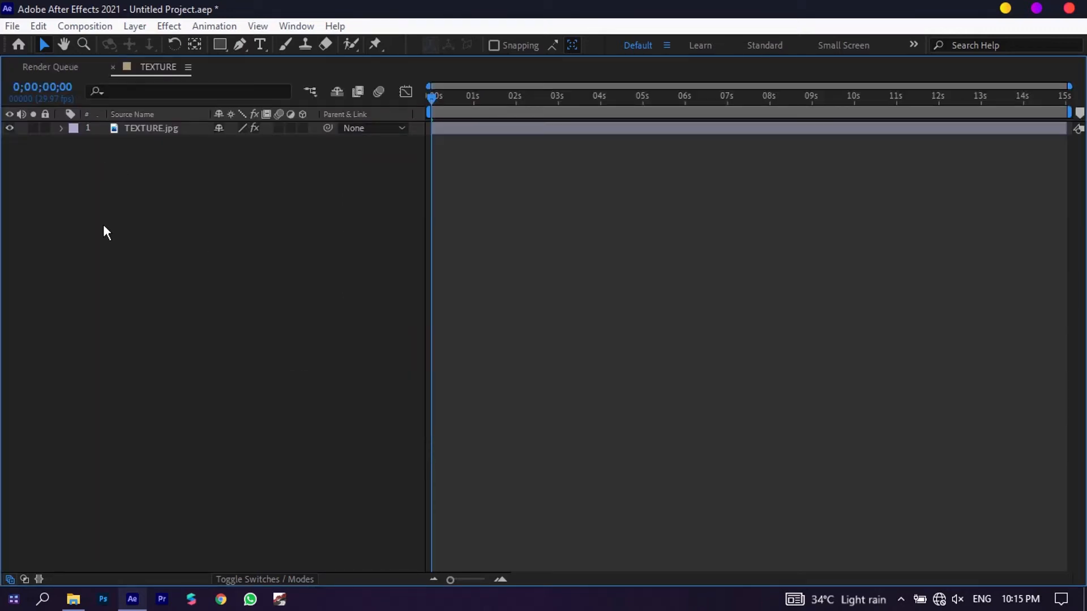
key("grave")
scroll(103, 230, "up", 1)
scroll(103, 230, "down", 1)
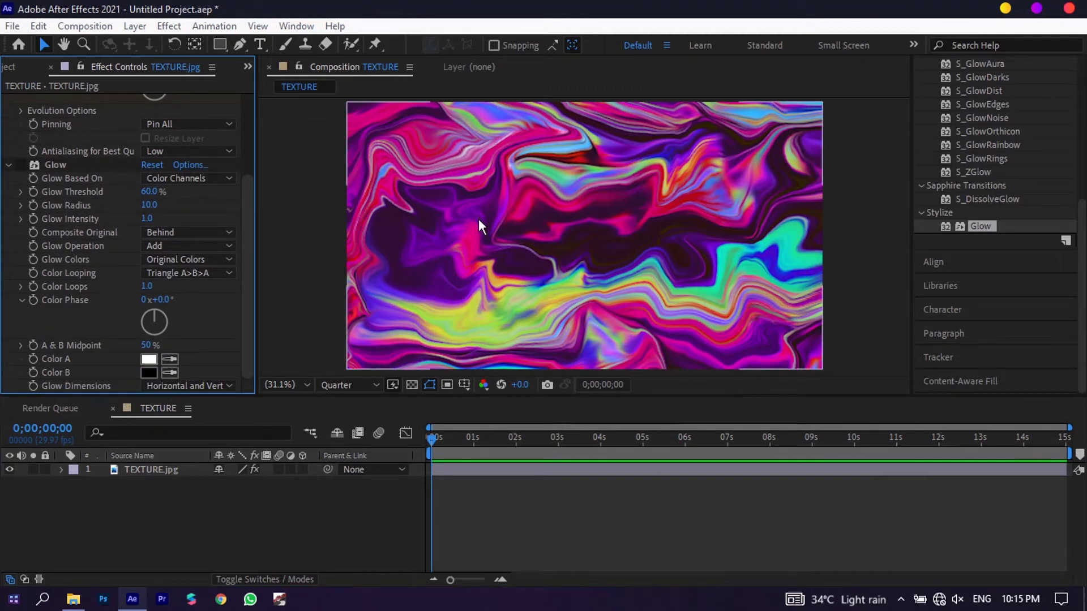
left_click(363, 388)
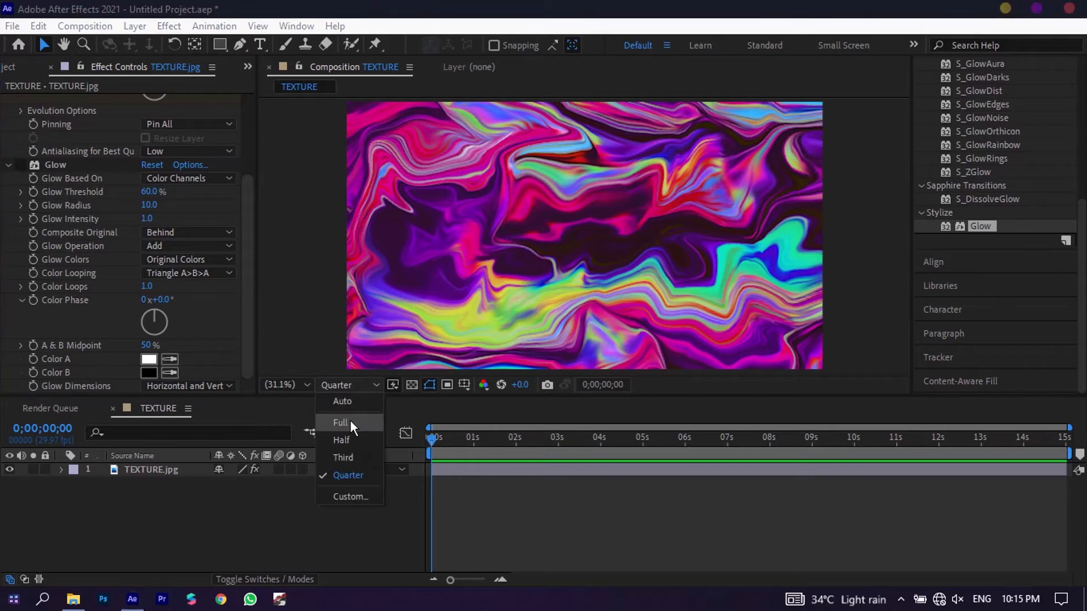
left_click(19, 164)
left_click(19, 165)
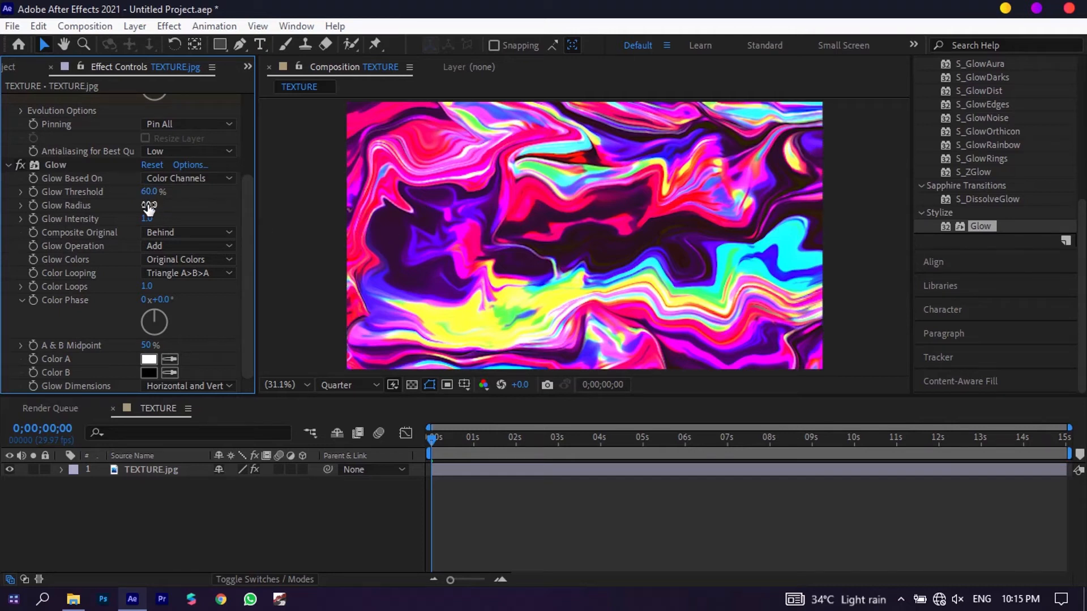
Set the Glow effect's radius to 6 and its intensity to 0.5.
left_click_drag(149, 207, 138, 204)
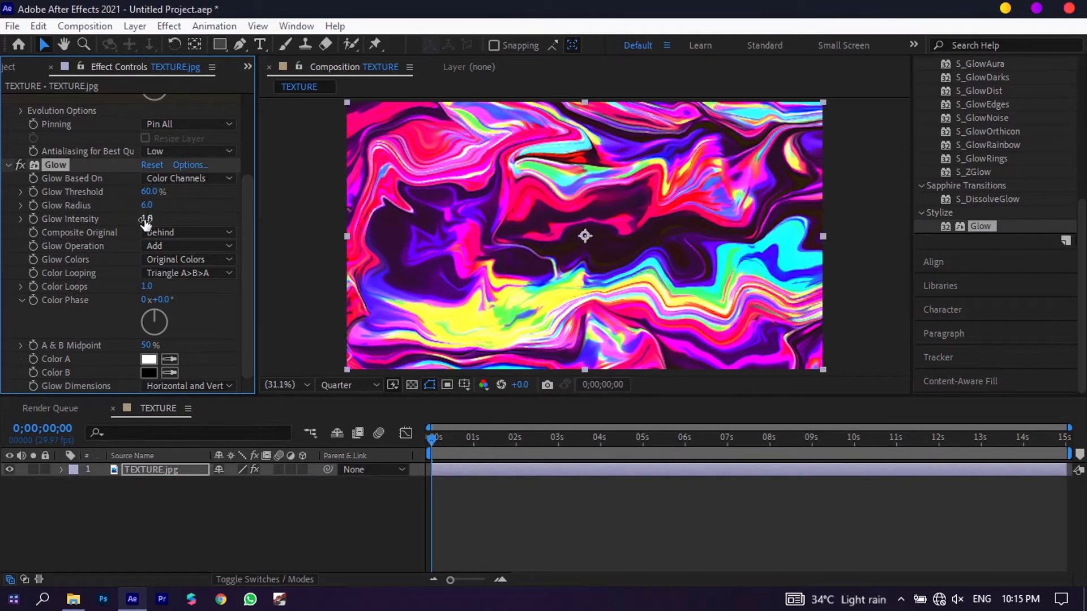
left_click(146, 219)
type("0.5")
key("Return")
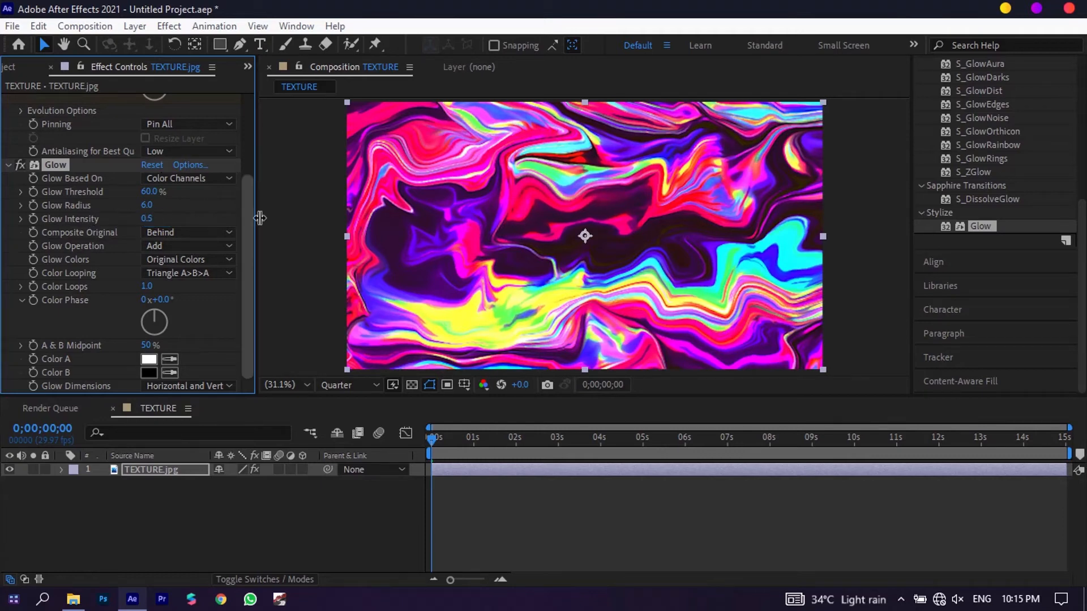
Lower the Glow effect's threshold to 30.2%.
scroll(113, 266, "up", 3)
scroll(114, 266, "down", 3)
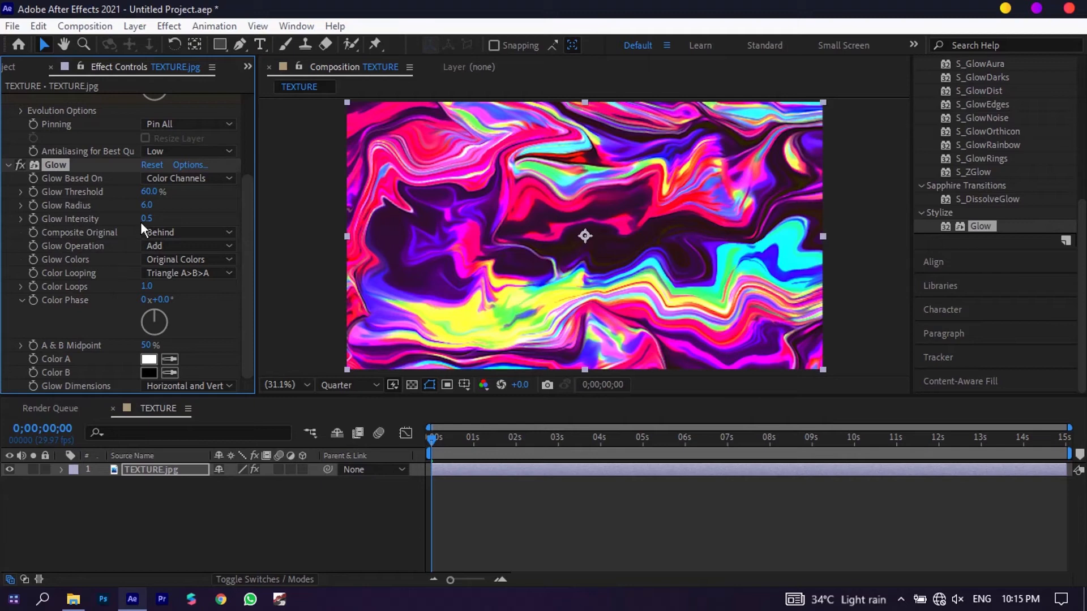
left_click_drag(146, 193, 95, 195)
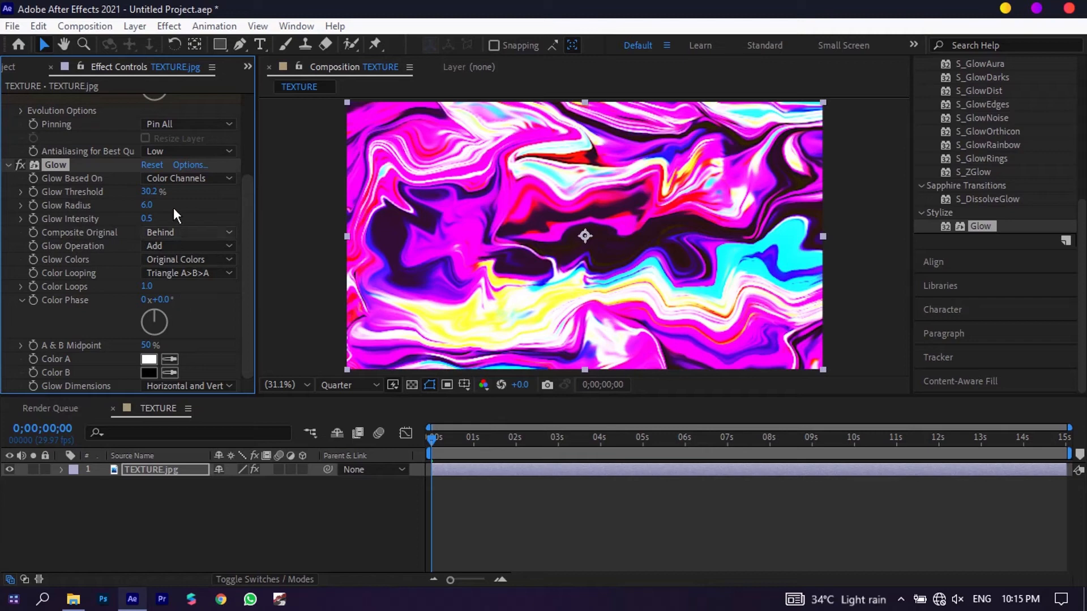
Reset the Glow effect to its default settings and set the composition's preview resolution to Full.
left_click(148, 167)
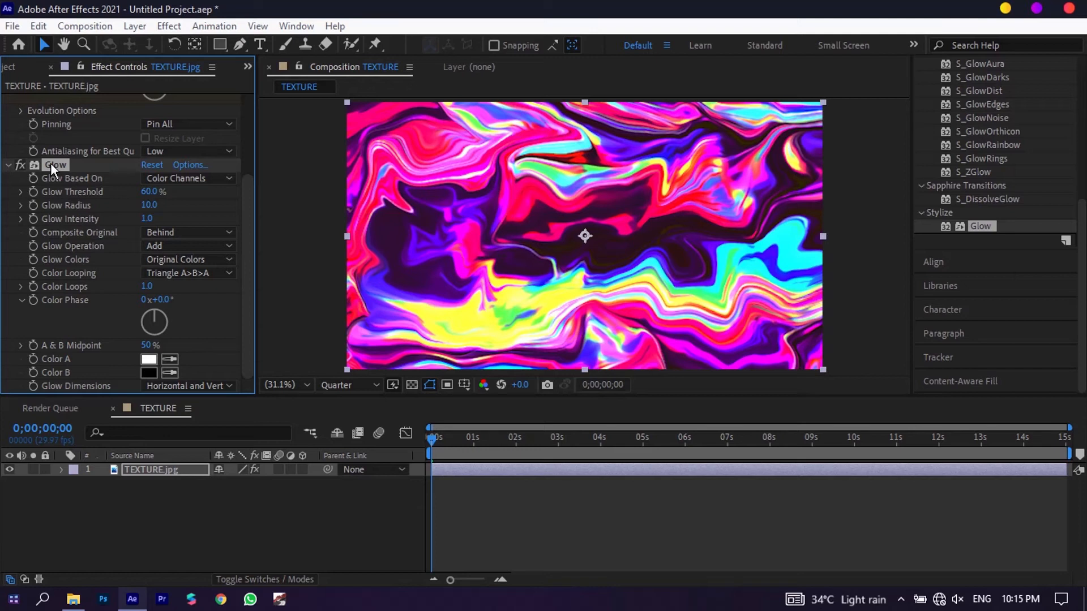
left_click(330, 391)
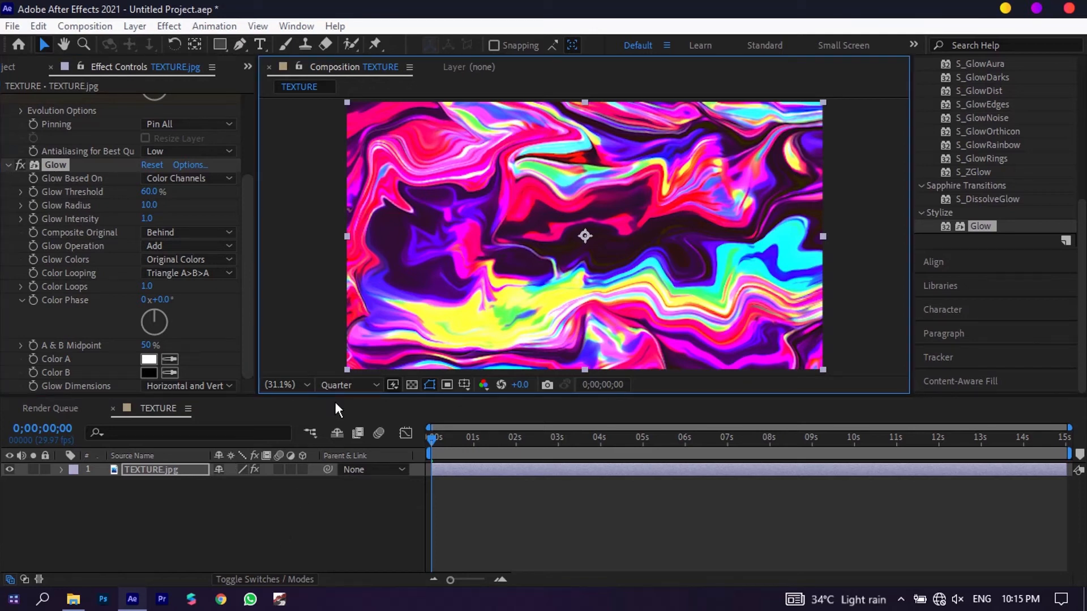
left_click(340, 387)
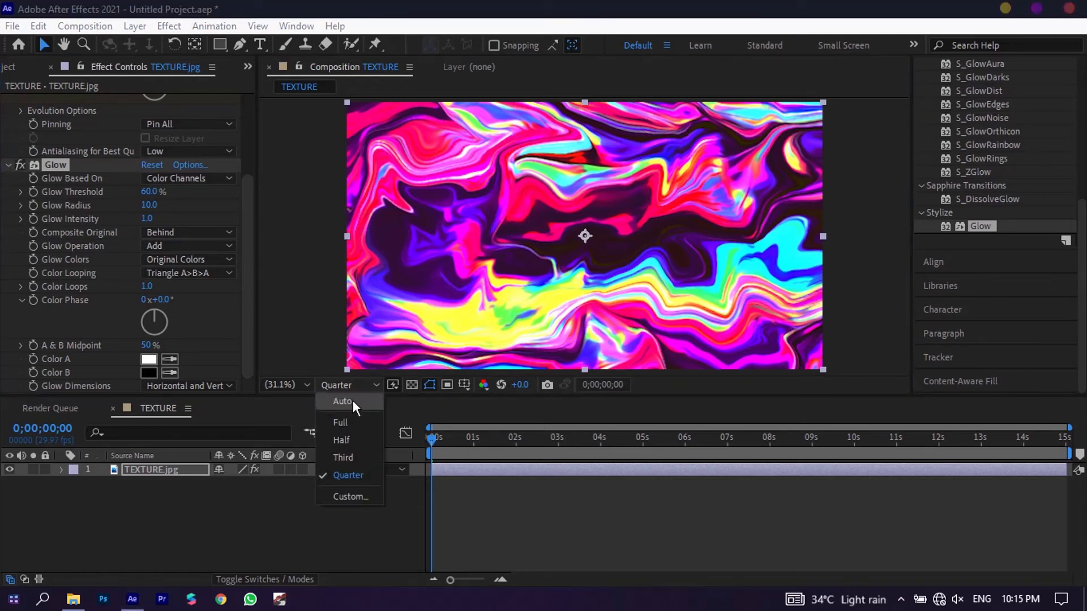
left_click(340, 422)
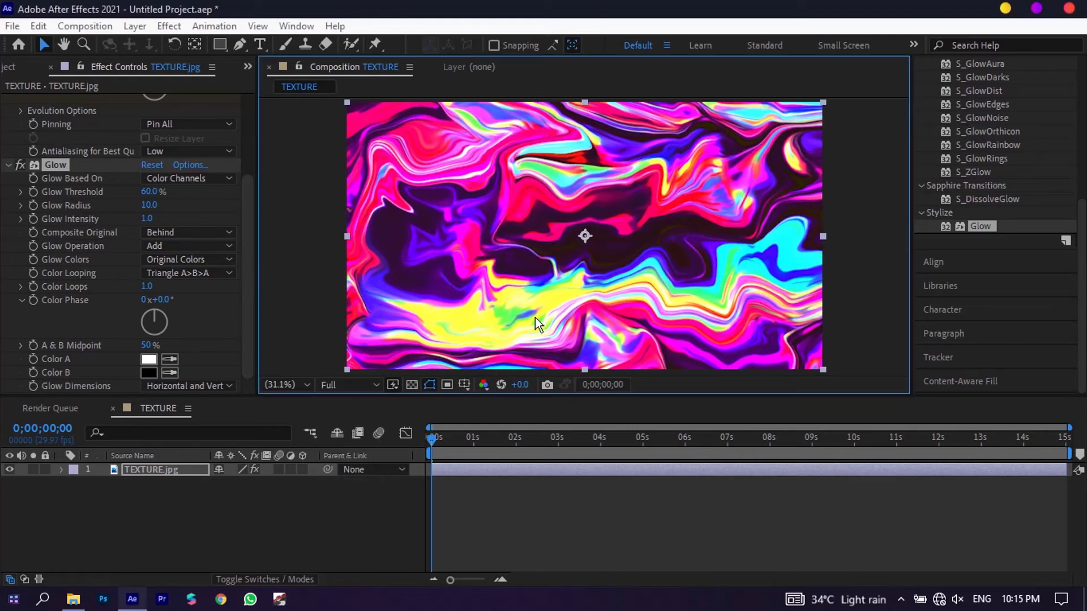
Preview the opening seconds of the texture animation and return the playhead to the first frame.
left_click_drag(433, 440, 556, 439)
left_click(432, 436)
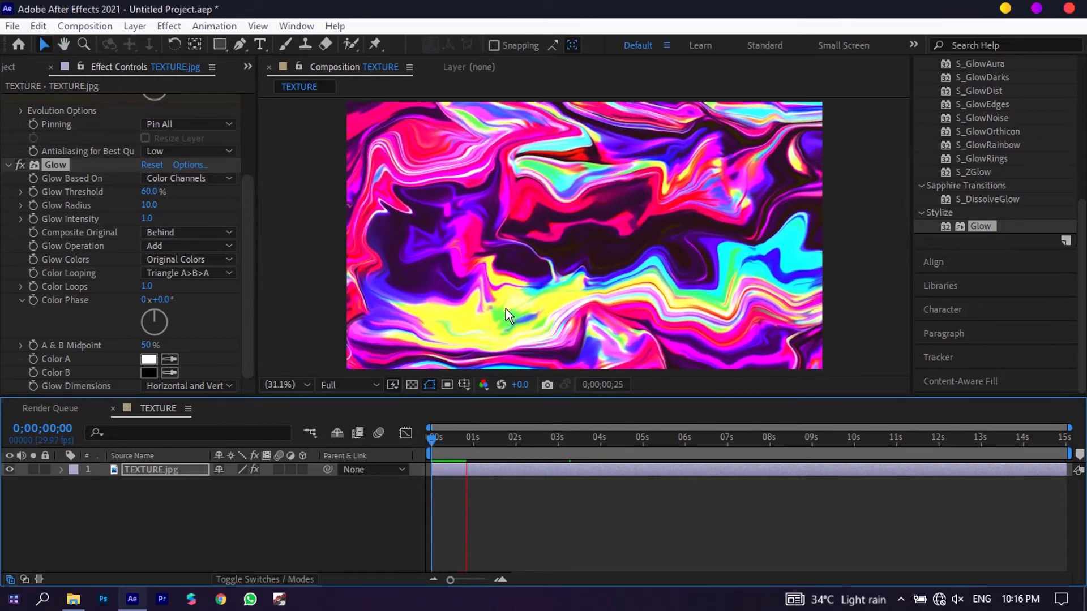
left_click(477, 447)
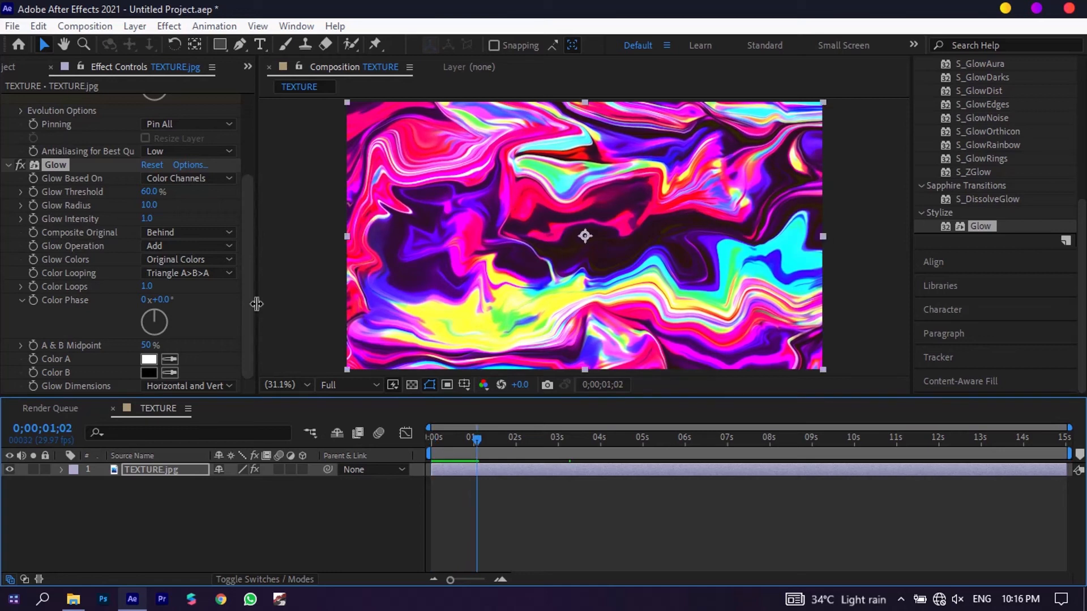
left_click_drag(477, 450, 424, 437)
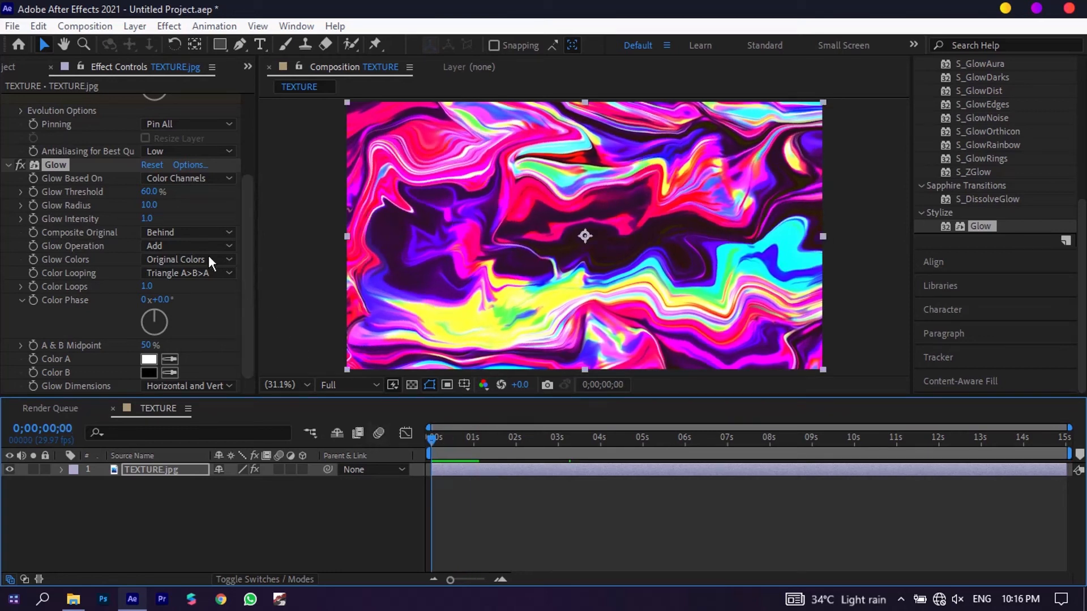
Try the Glow effect's intensity at 0.2 and settle on 0.6.
left_click(147, 220)
type("0.5")
key("Return")
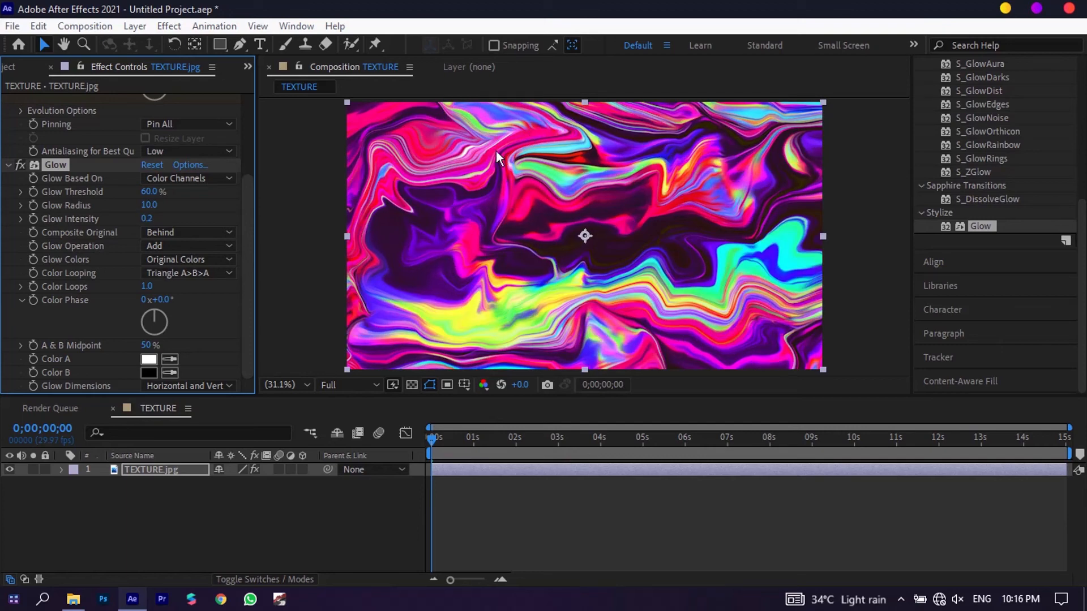
left_click(146, 220)
type("0.60")
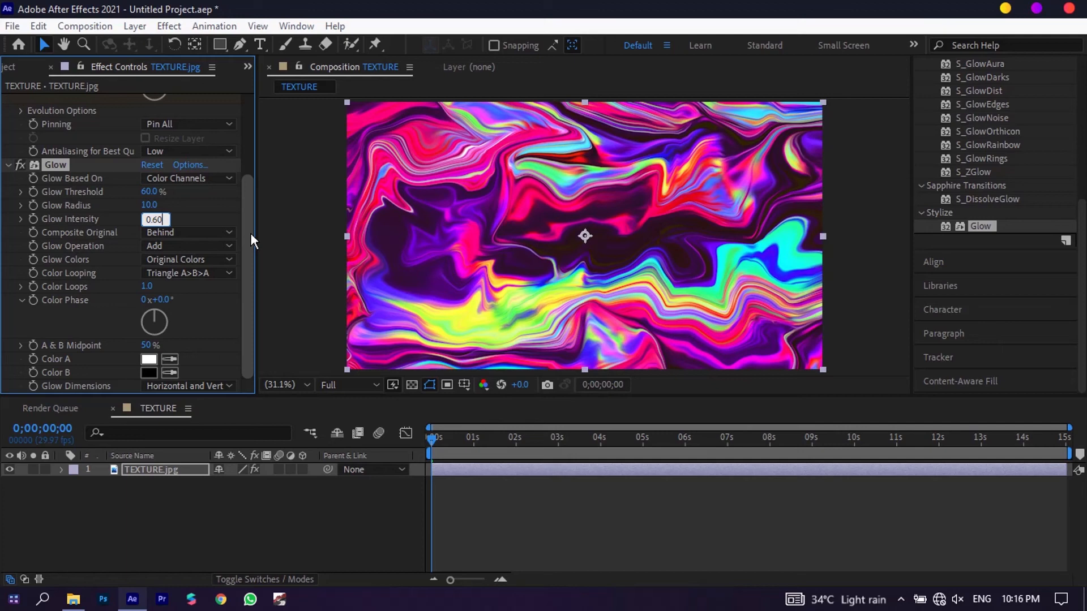
key("Return")
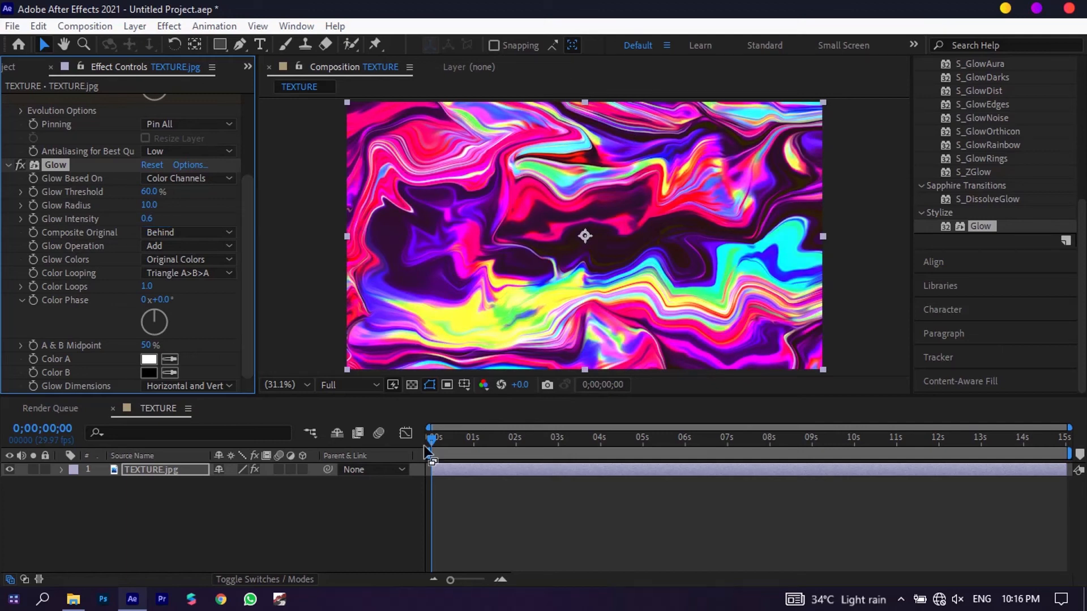
Enable frame blending for the TEXTURE composition and play the animation from its first frame.
left_click(355, 435)
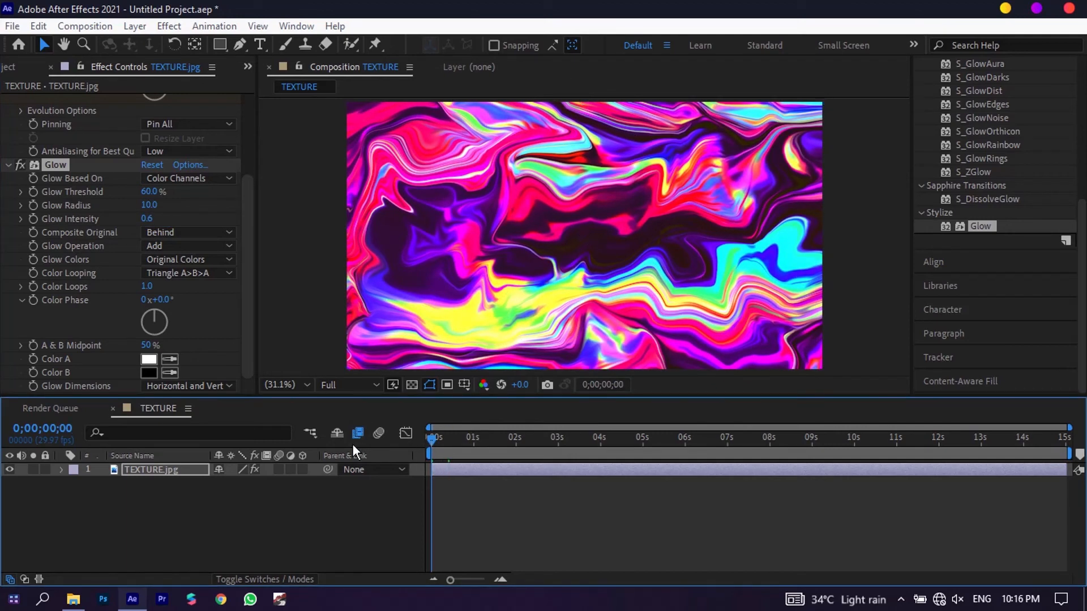
key("space")
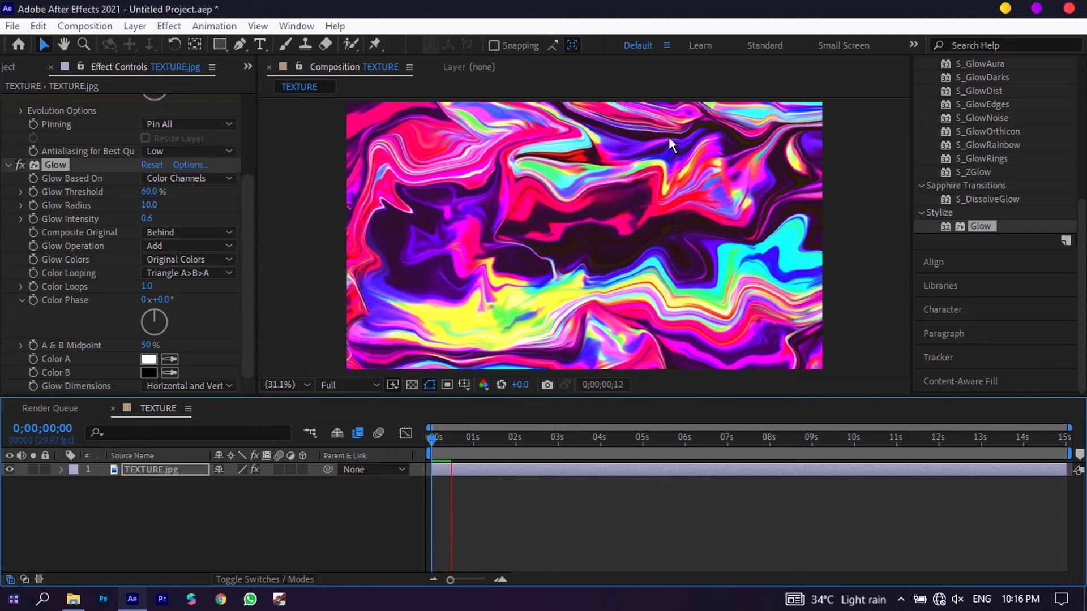